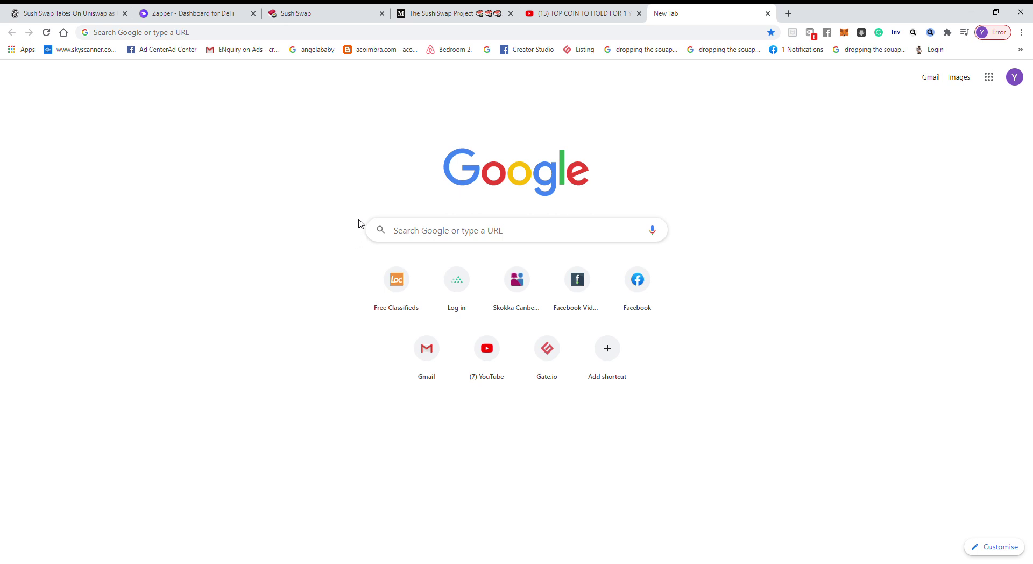
Return to the Medium SushiSwap Project article and read its liquidity incentives section.
click(438, 18)
scroll(560, 271, up, 4)
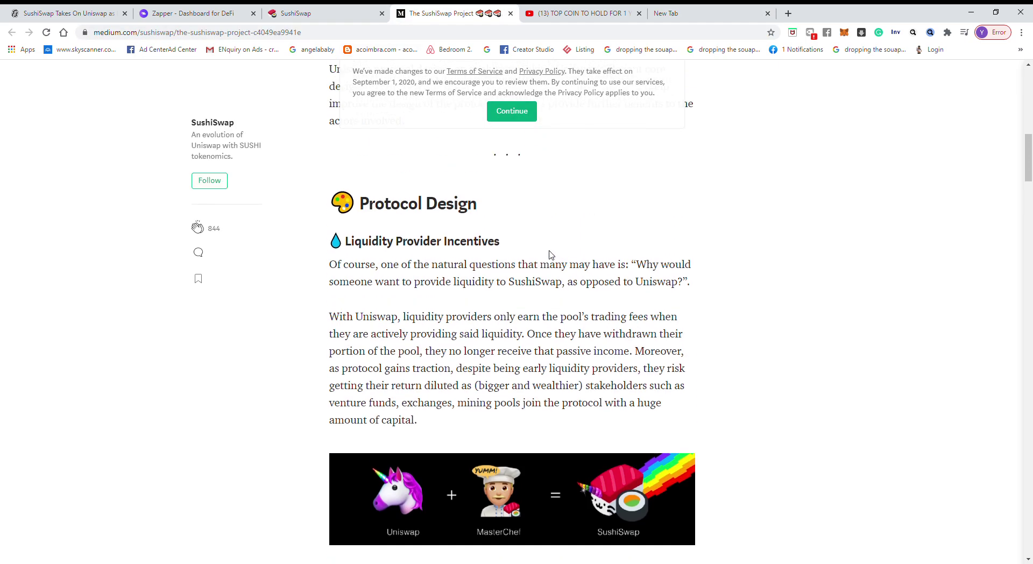
scroll(551, 243, down, 3)
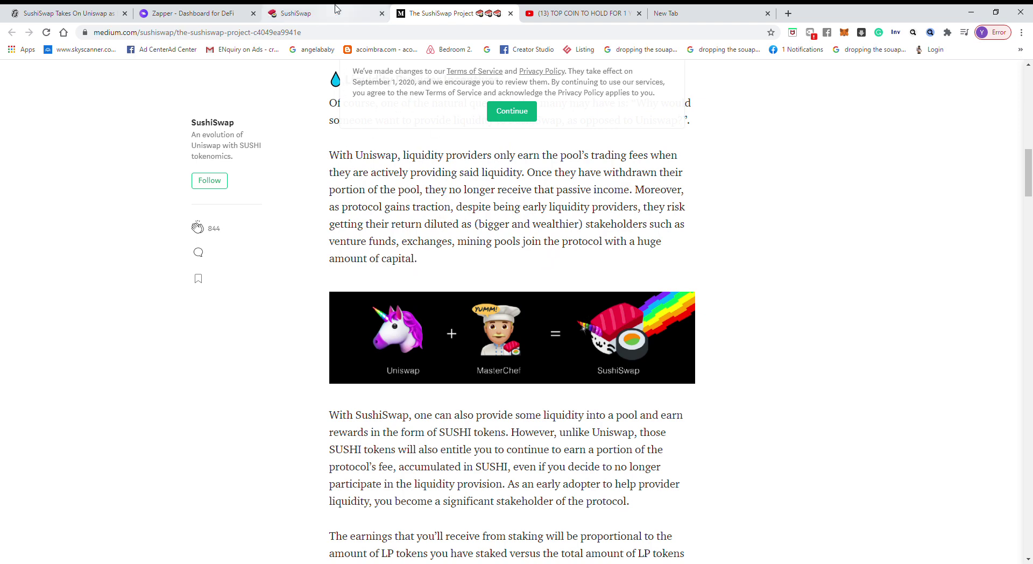
Search Google for 'sushiswap' in the spare tab and open the sushiswap.org MasterChef site.
click(630, 19)
click(615, 32)
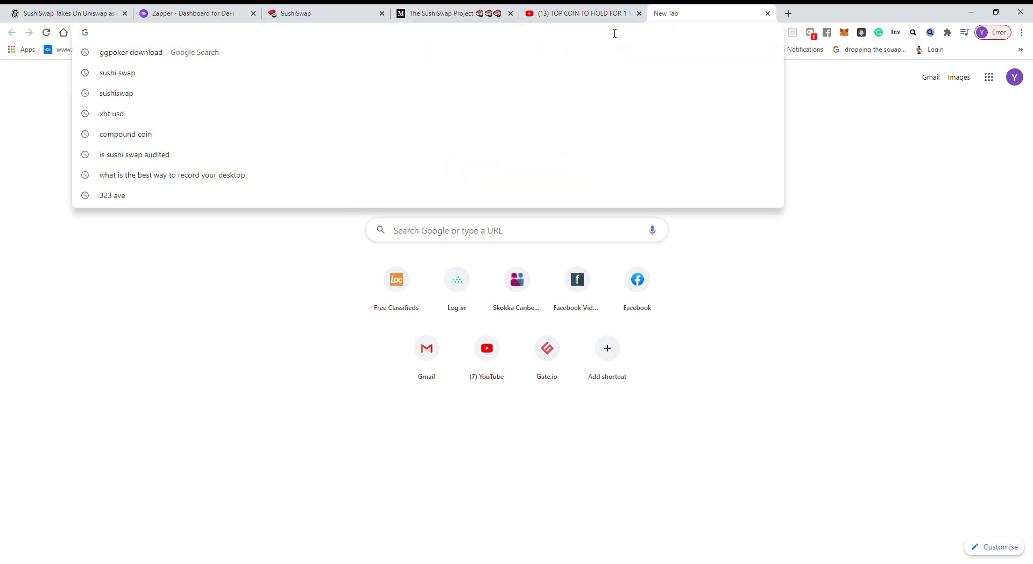
text(sushiswap)
key(Return)
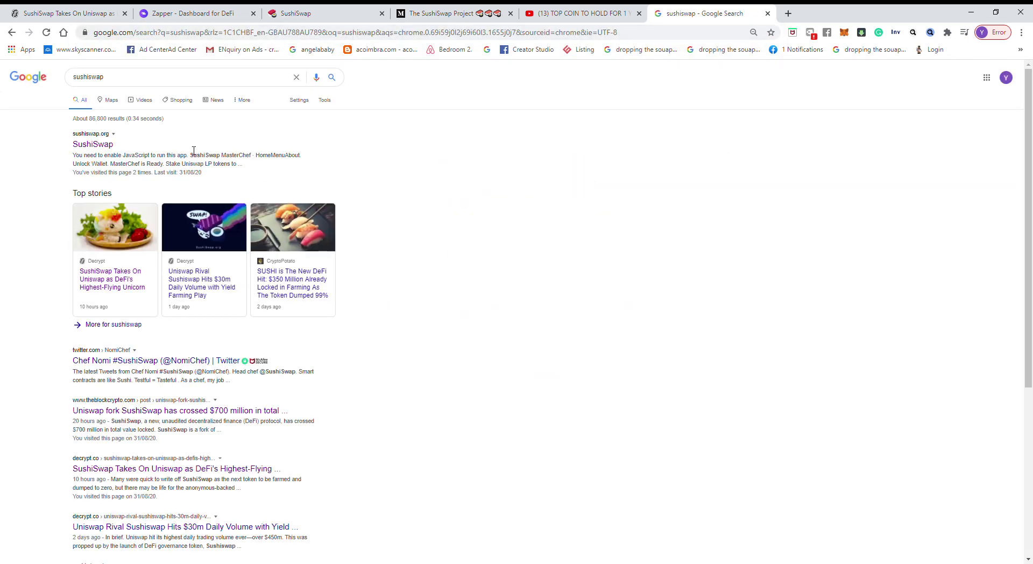
click(78, 144)
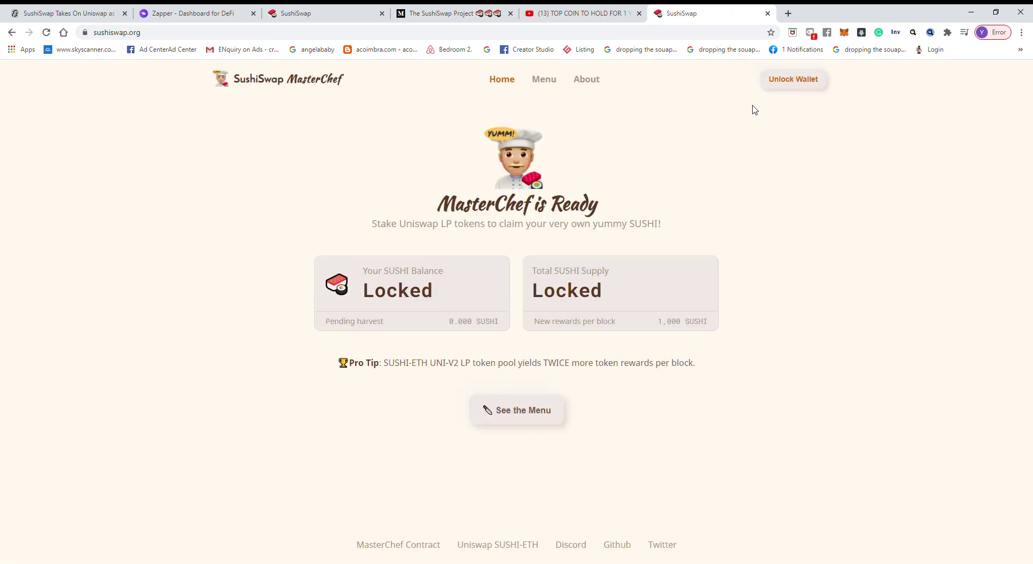
Connect MetaMask to SushiSwap, showing 33.410 SUSHI balance and 25,520,157 total supply.
click(793, 80)
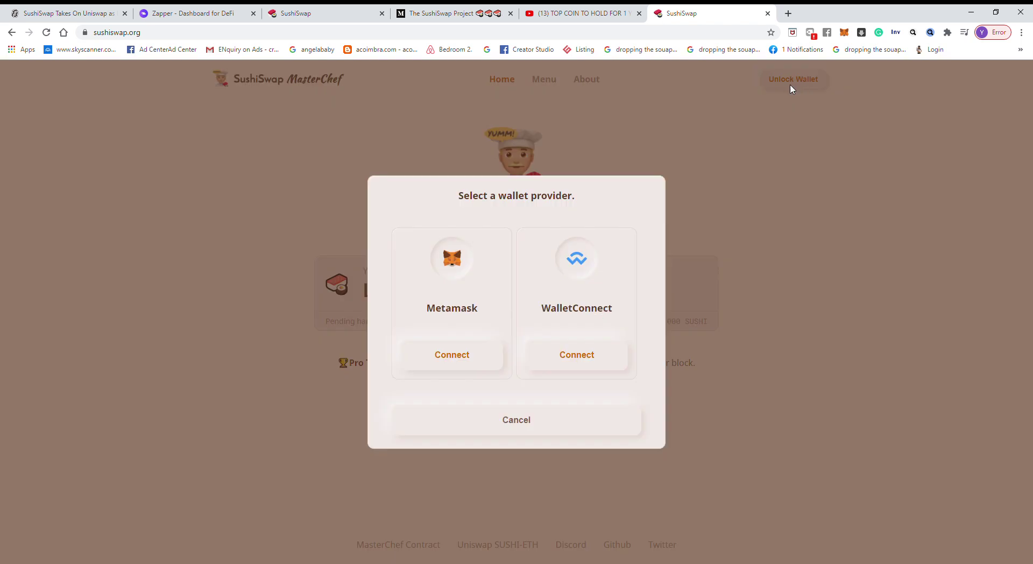
click(461, 355)
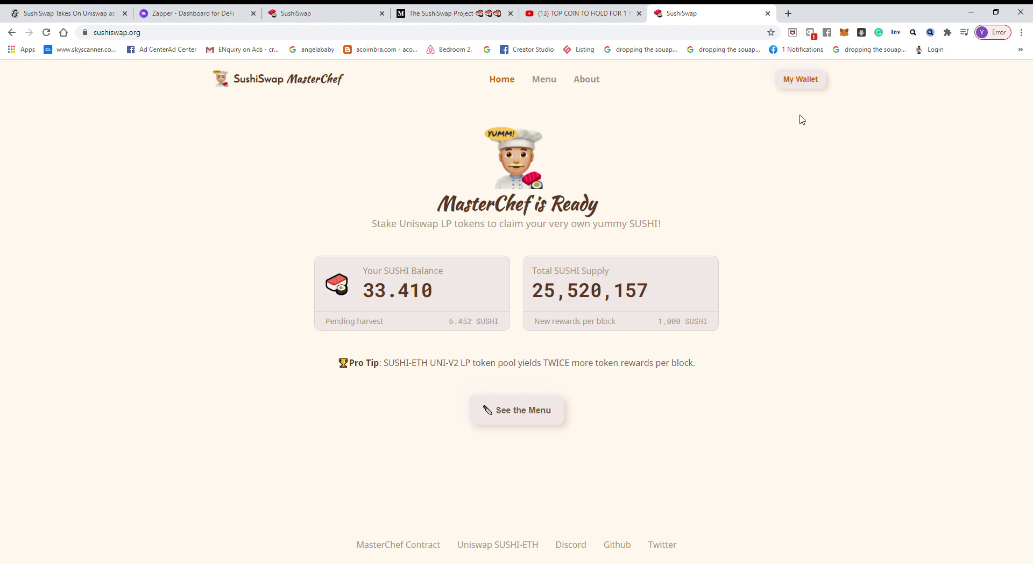
Browse the SushiSwap farm pools down to Compound Truffle, Synthetic Snake and YFI Whale.
click(509, 415)
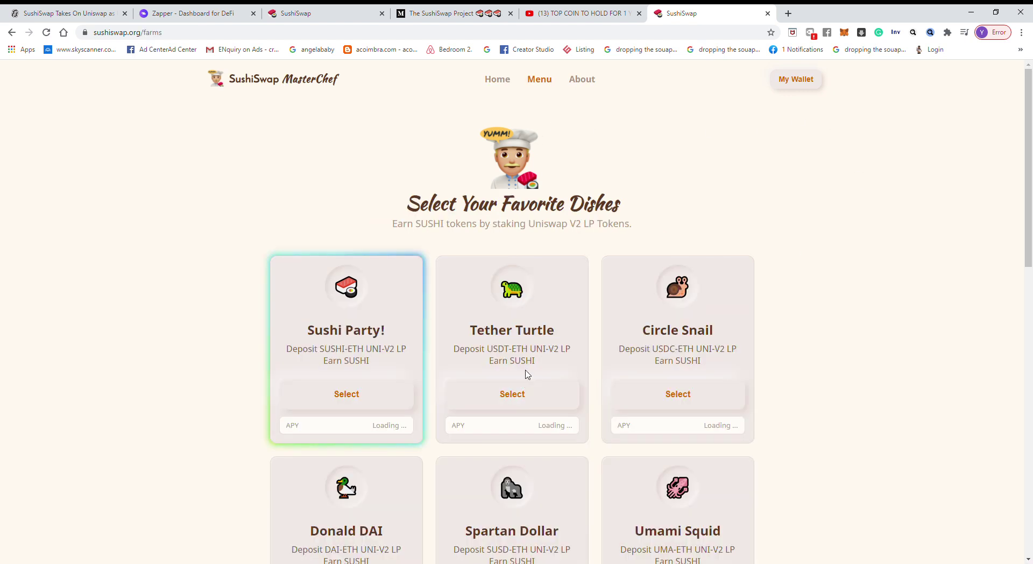
scroll(538, 319, down, 4)
scroll(415, 337, up, 3)
scroll(425, 339, down, 2)
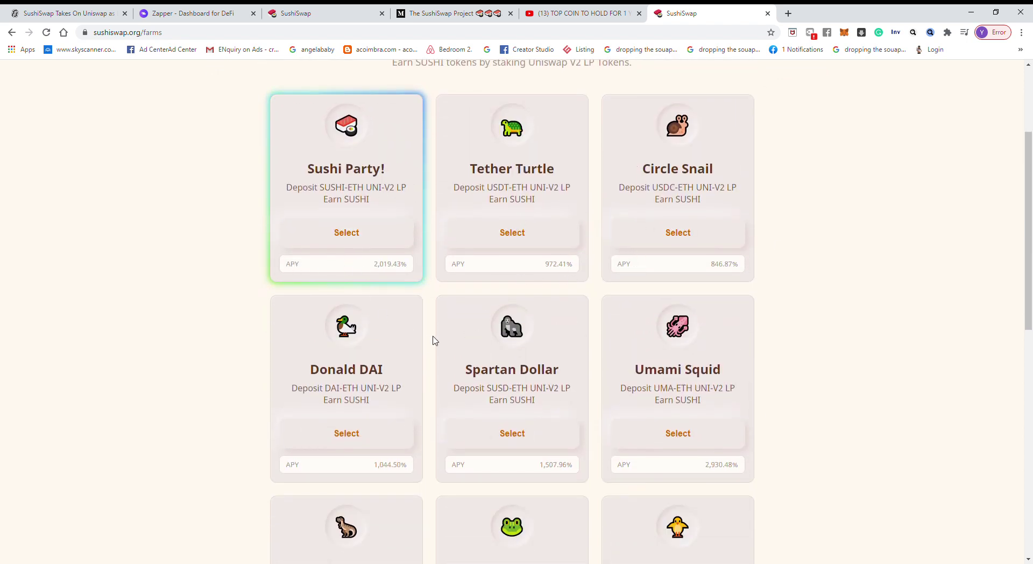
scroll(603, 330, down, 1)
scroll(597, 325, down, 6)
scroll(595, 323, up, 3)
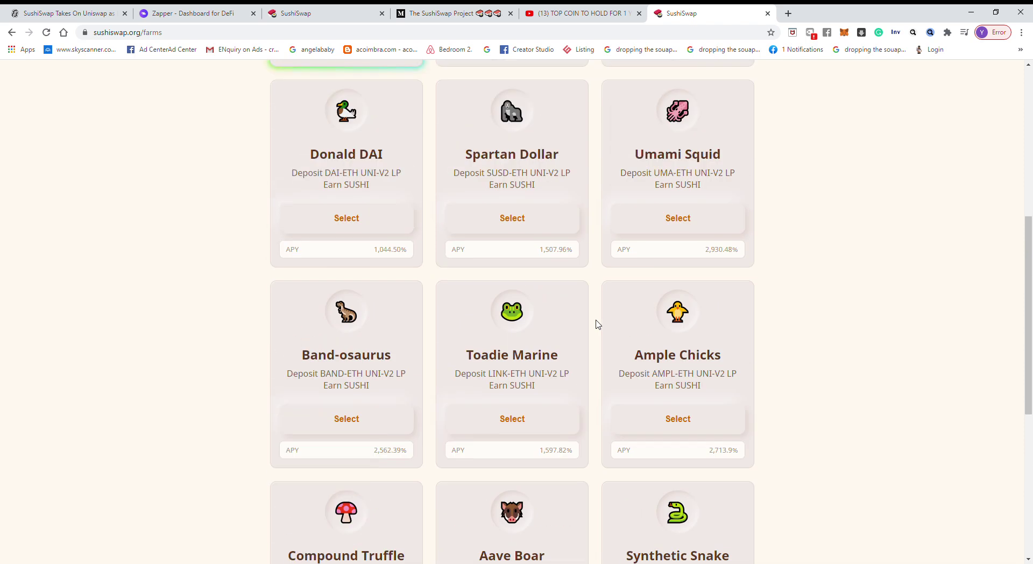
scroll(618, 334, up, 2)
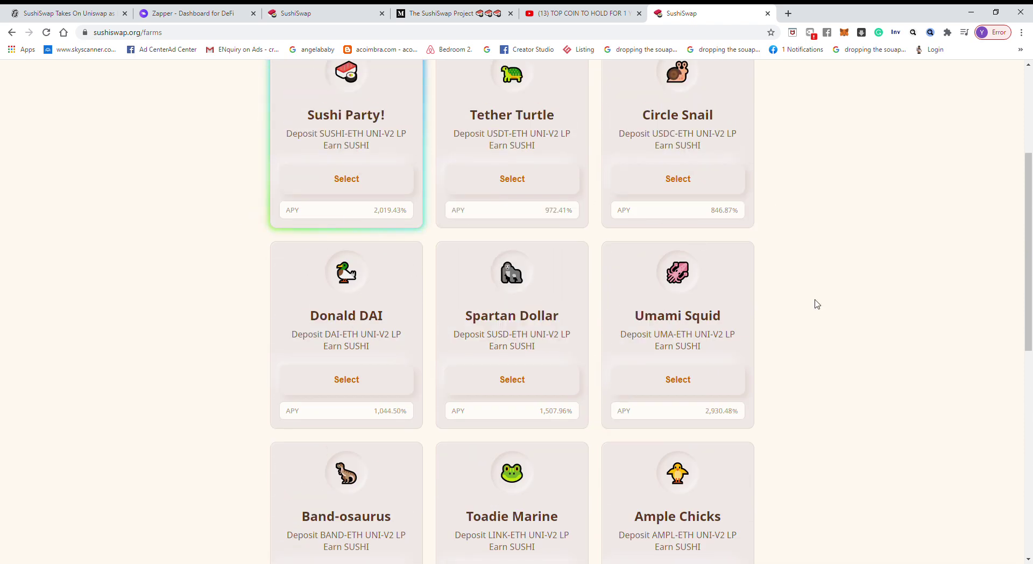
scroll(310, 264, down, 5)
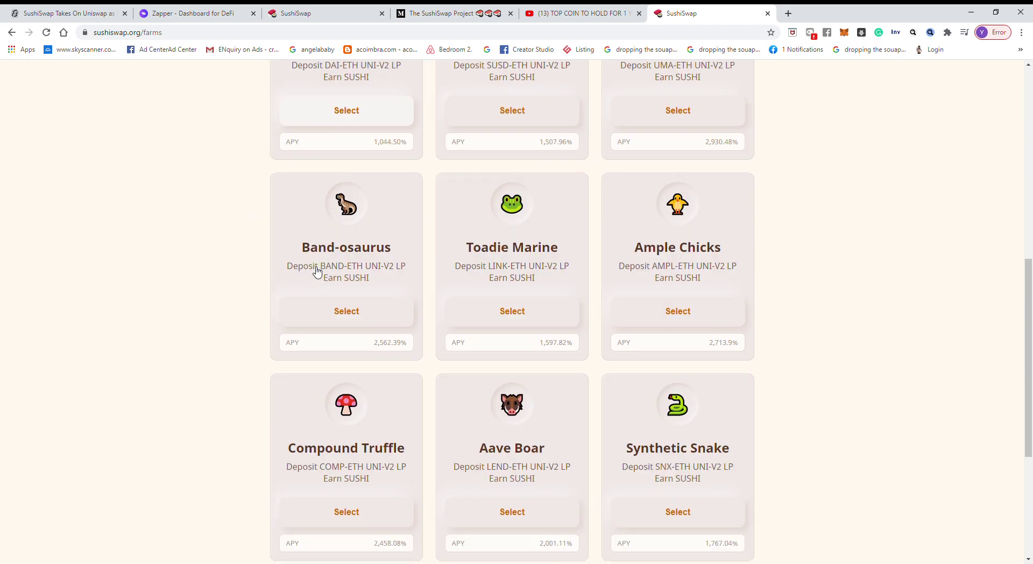
scroll(314, 271, down, 4)
scroll(315, 270, up, 1)
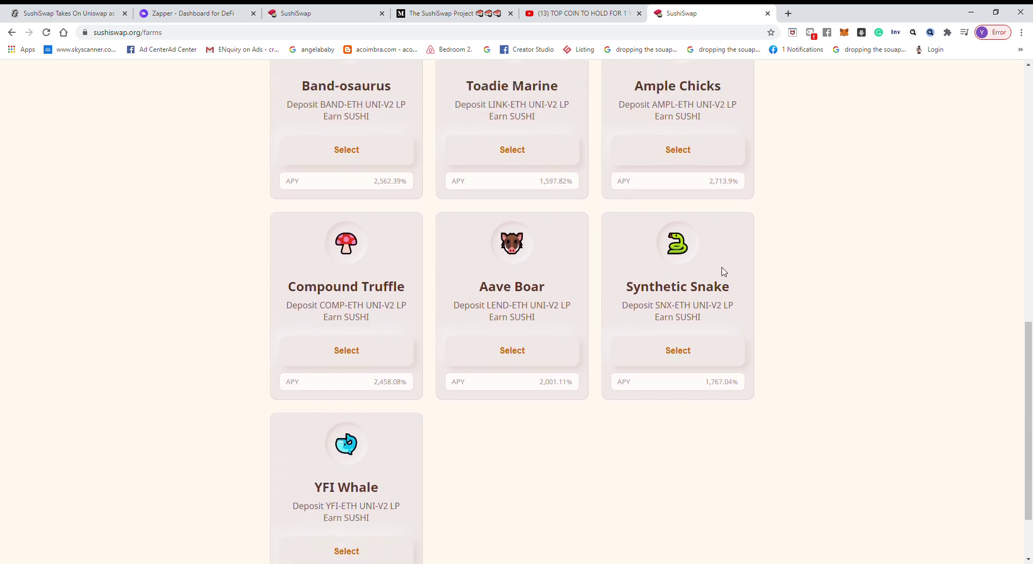
scroll(791, 338, up, 1)
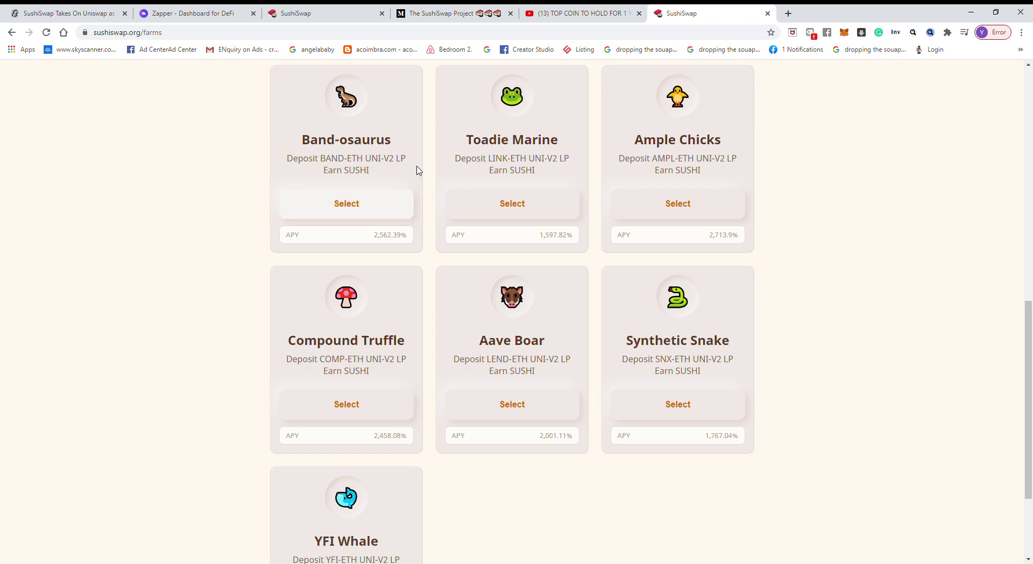
scroll(317, 392, up, 3)
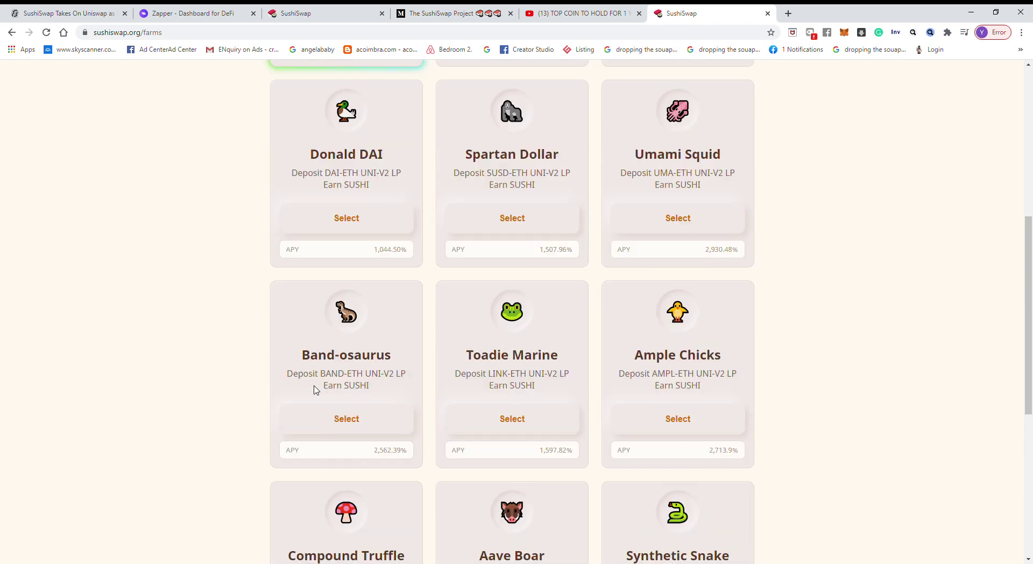
scroll(316, 392, down, 2)
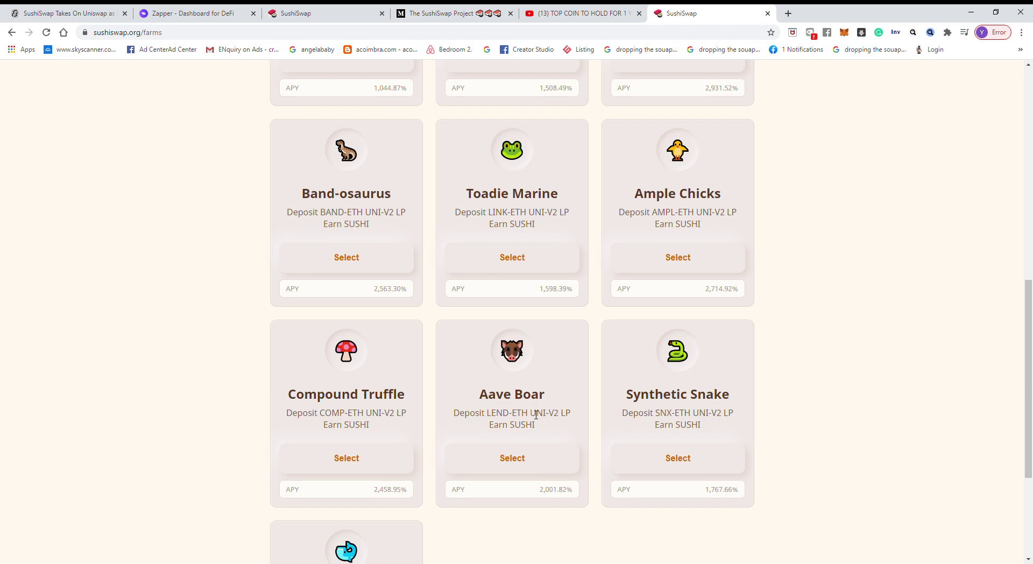
click(789, 13)
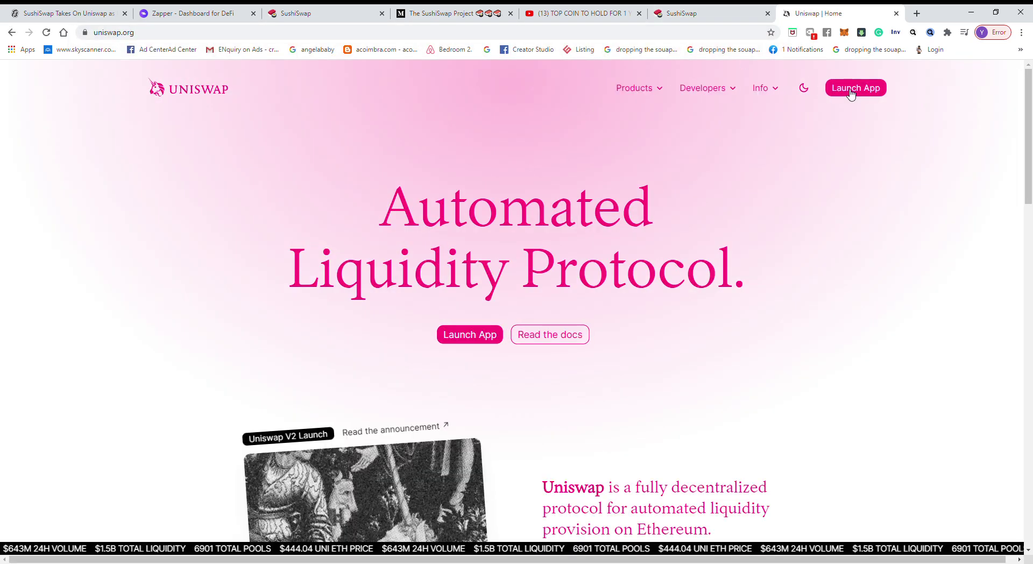
Launch the Uniswap web app, then check the SushiSwap farms and the $12,062.82 Zapper dashboard.
click(853, 89)
click(684, 8)
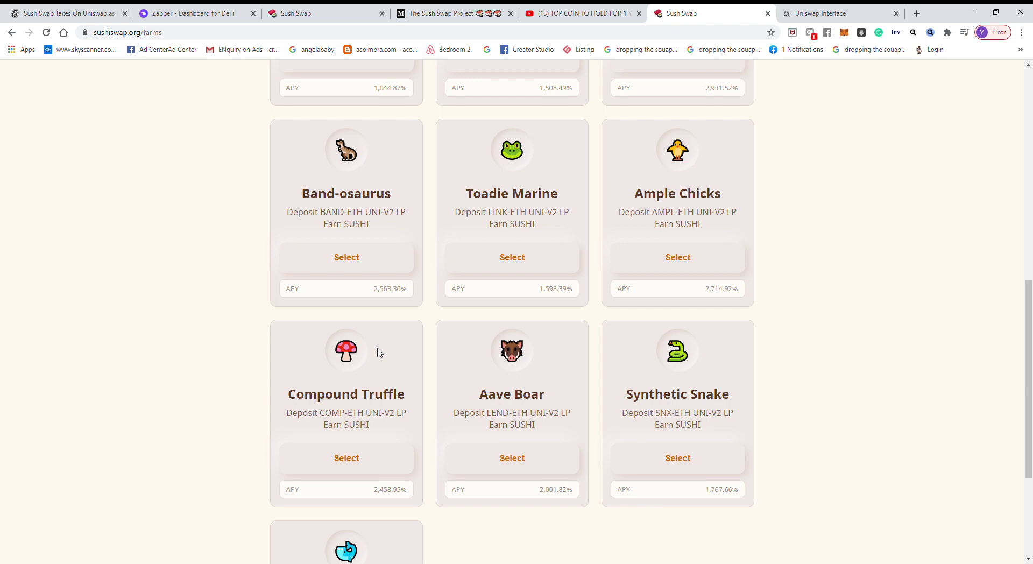
click(237, 9)
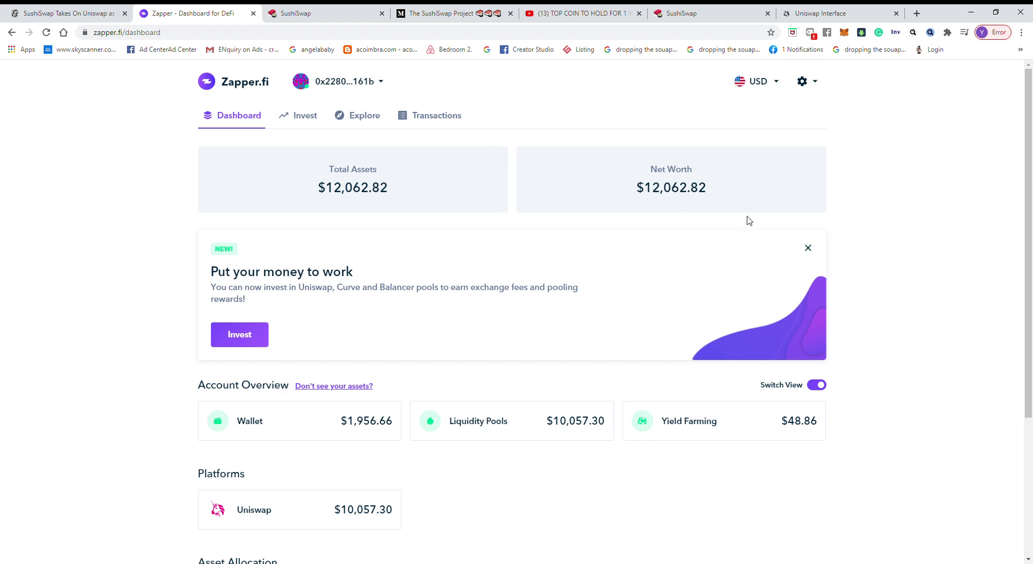
Open Zapper's Invest pool list and filter it by 'comp' to surface the COMP / ETH Uniswap V2 pool.
click(237, 340)
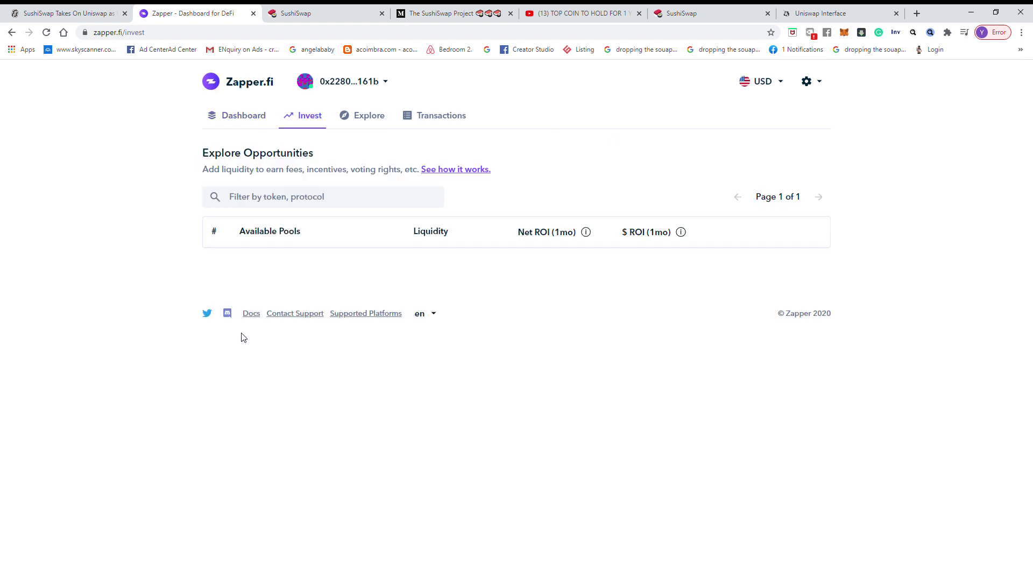
scroll(345, 297, down, 3)
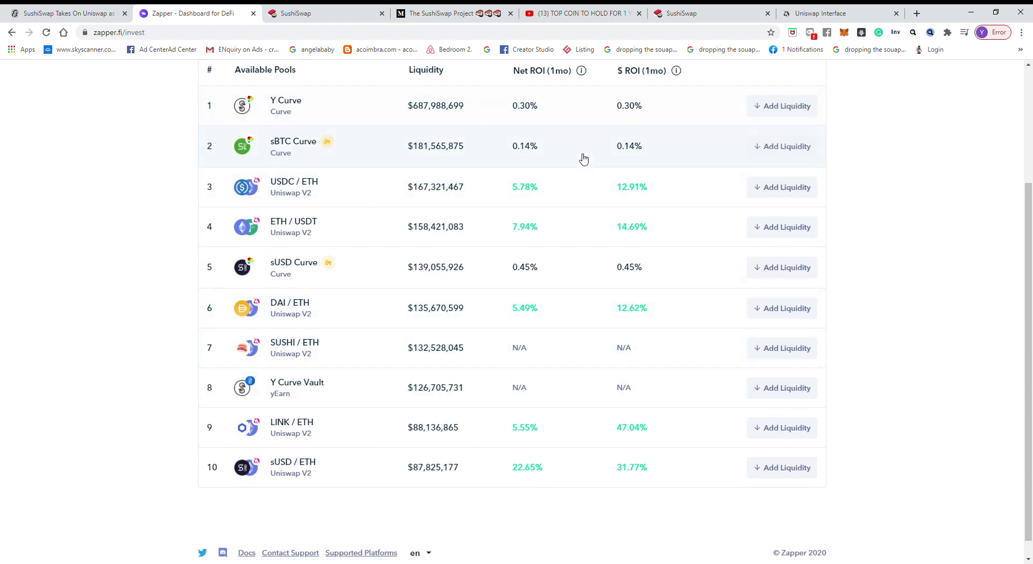
scroll(635, 157, up, 2)
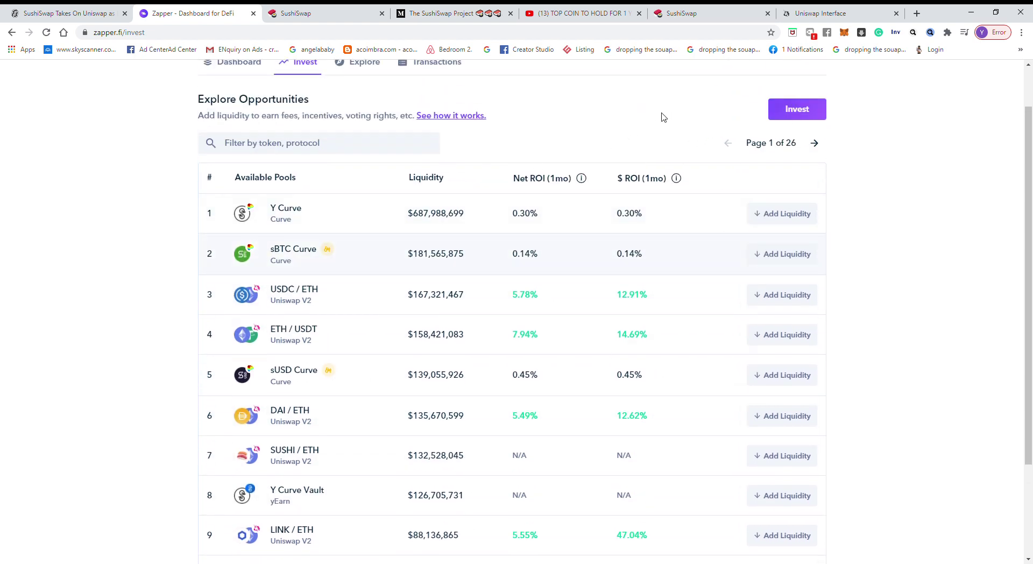
scroll(592, 342, down, 2)
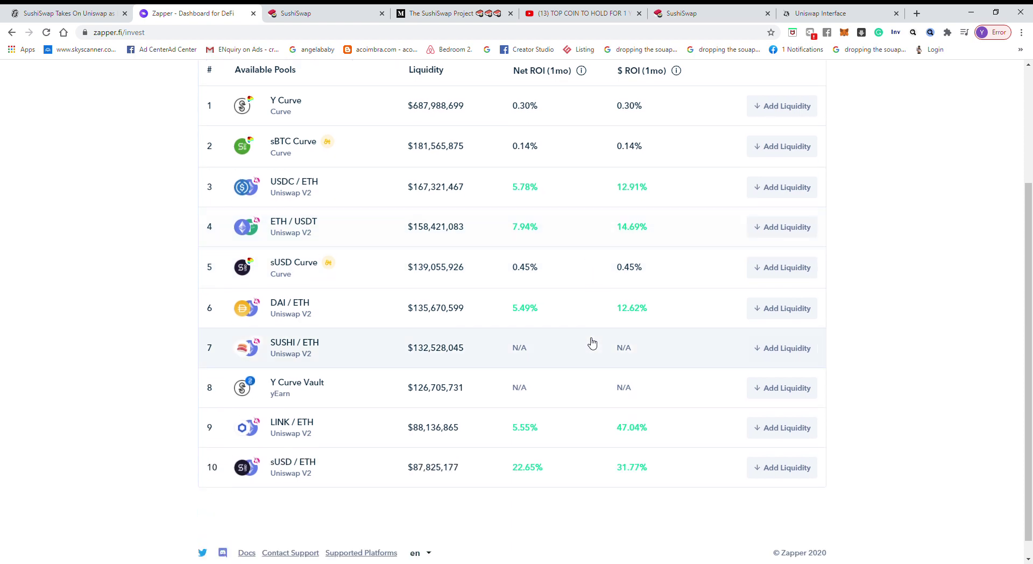
scroll(593, 343, up, 3)
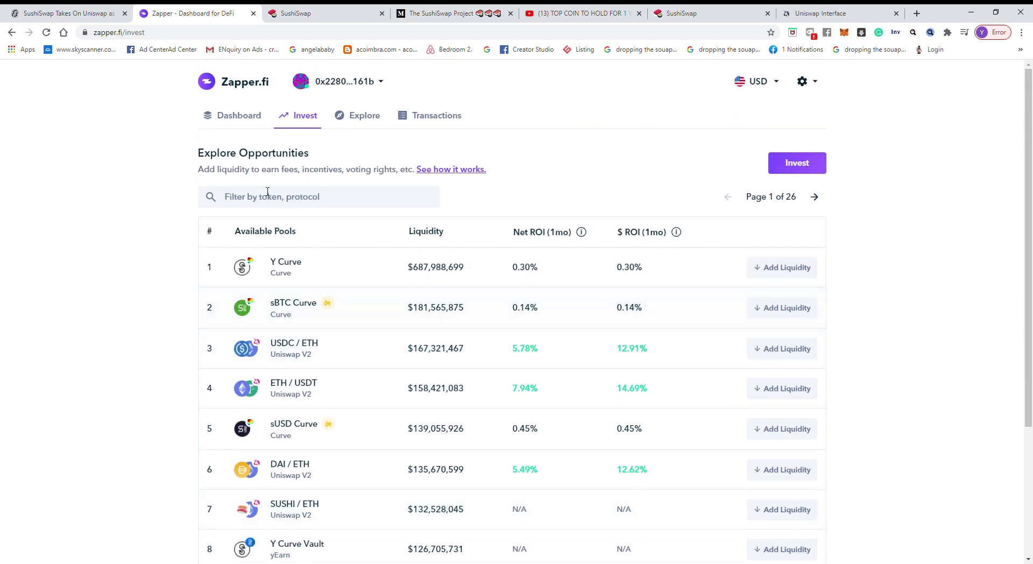
click(281, 200)
text(comp)
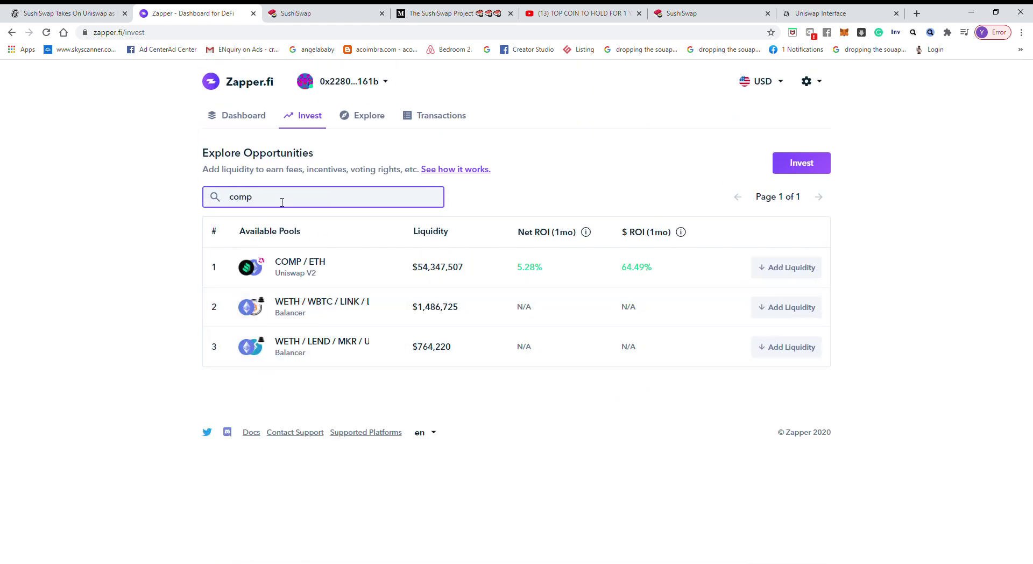
click(775, 266)
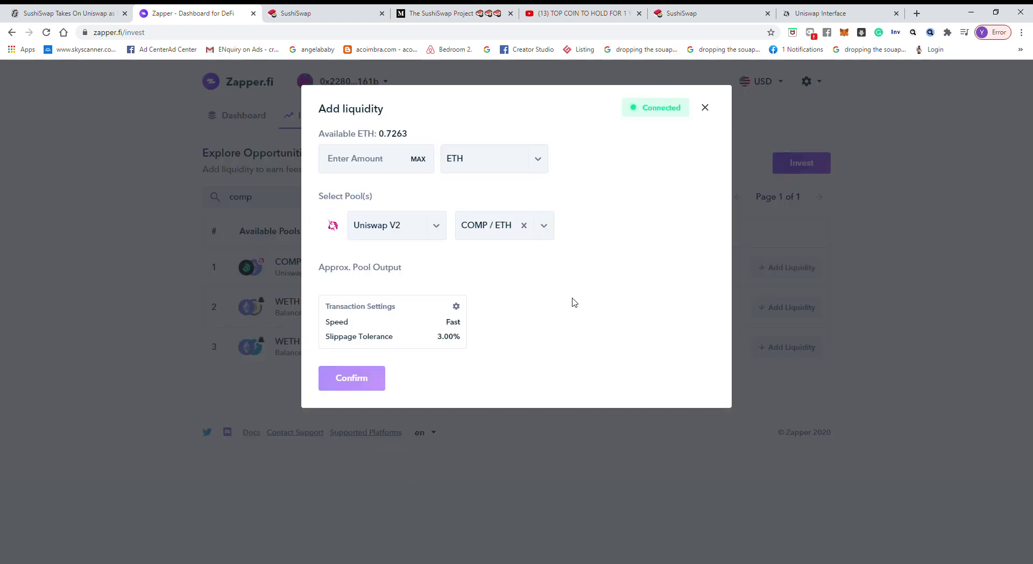
click(422, 164)
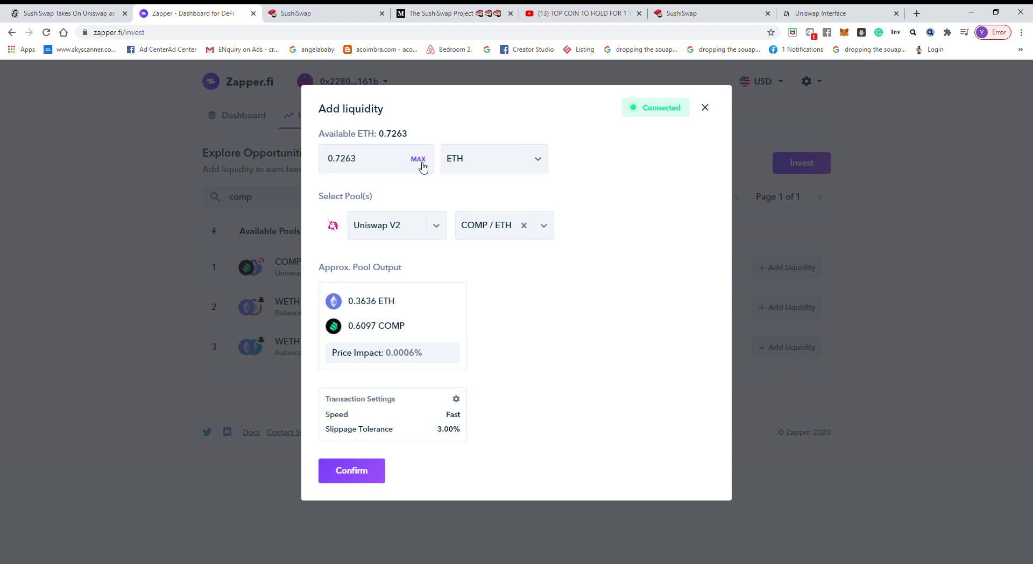
drag(430, 162, 240, 160)
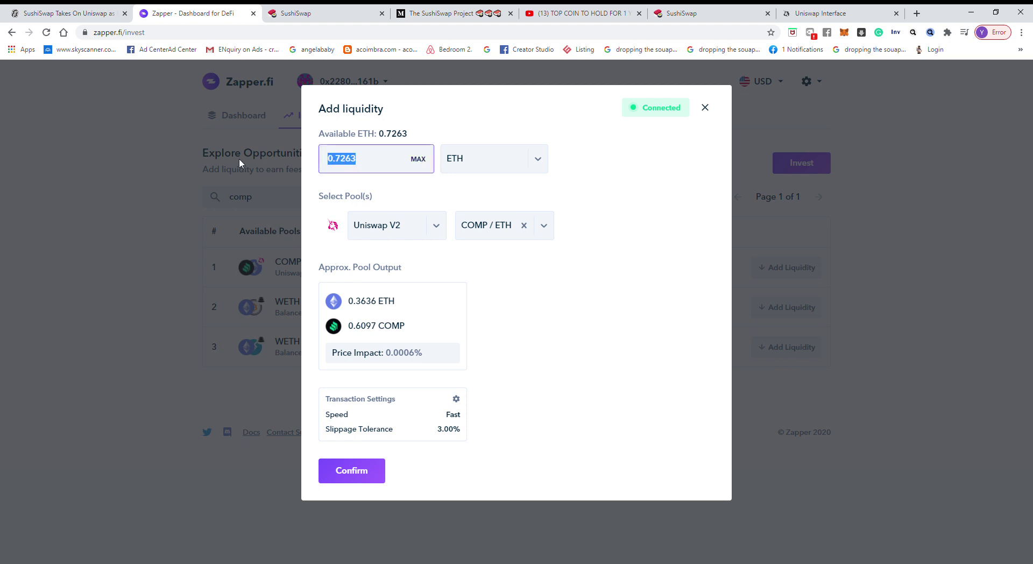
click(487, 160)
click(464, 211)
click(427, 165)
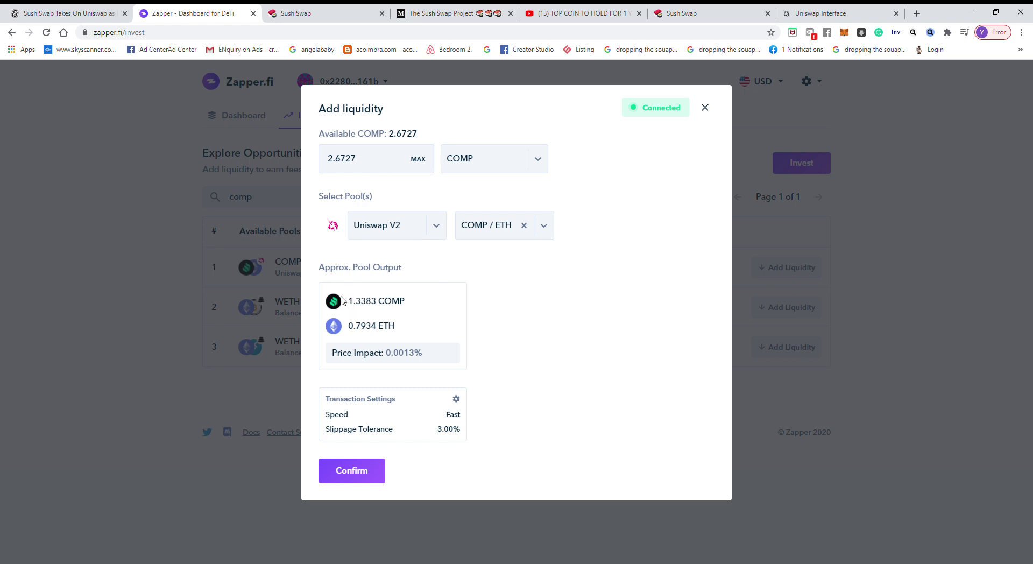
drag(348, 304, 430, 318)
click(350, 328)
click(705, 108)
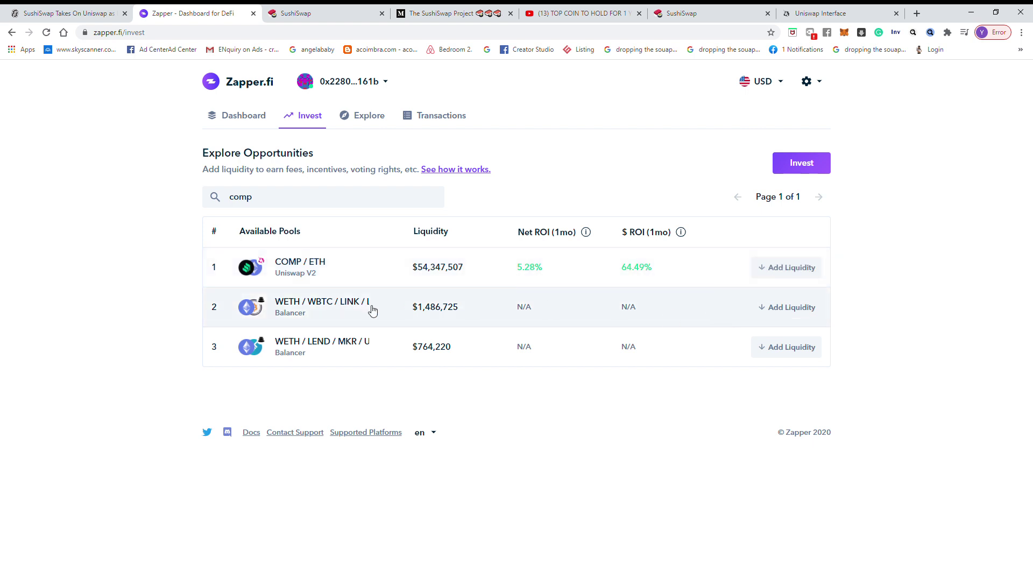
click(778, 275)
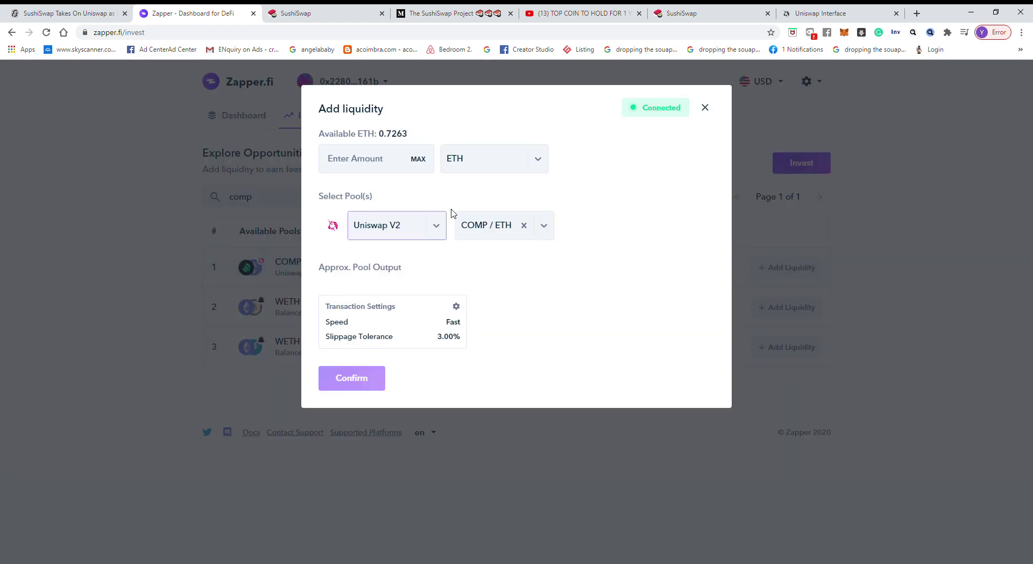
Try depositing the full 2.6727 COMP balance into the Uniswap V2 COMP / ETH pool, which is rejected.
click(420, 159)
click(500, 158)
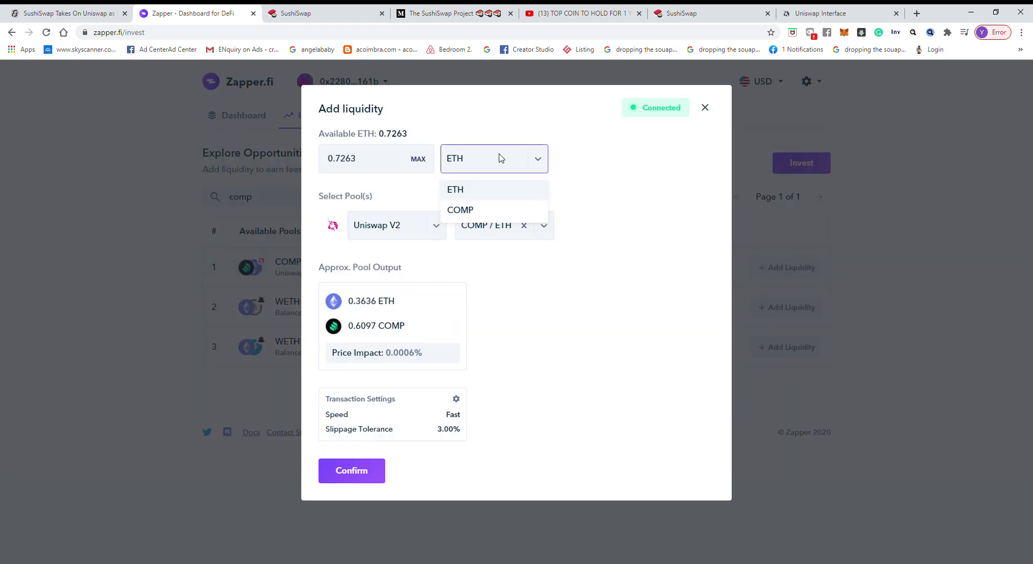
click(482, 210)
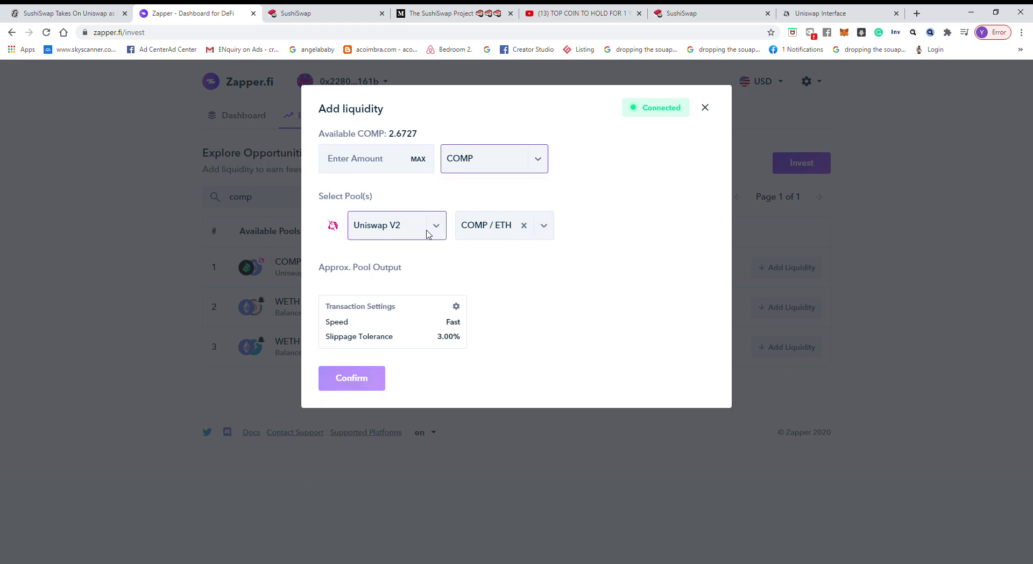
click(419, 160)
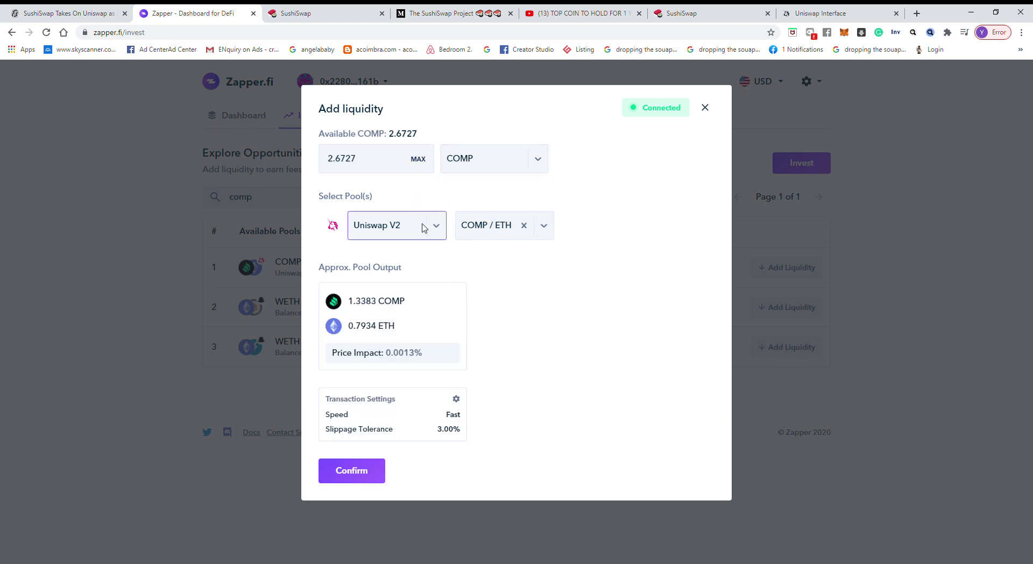
click(358, 471)
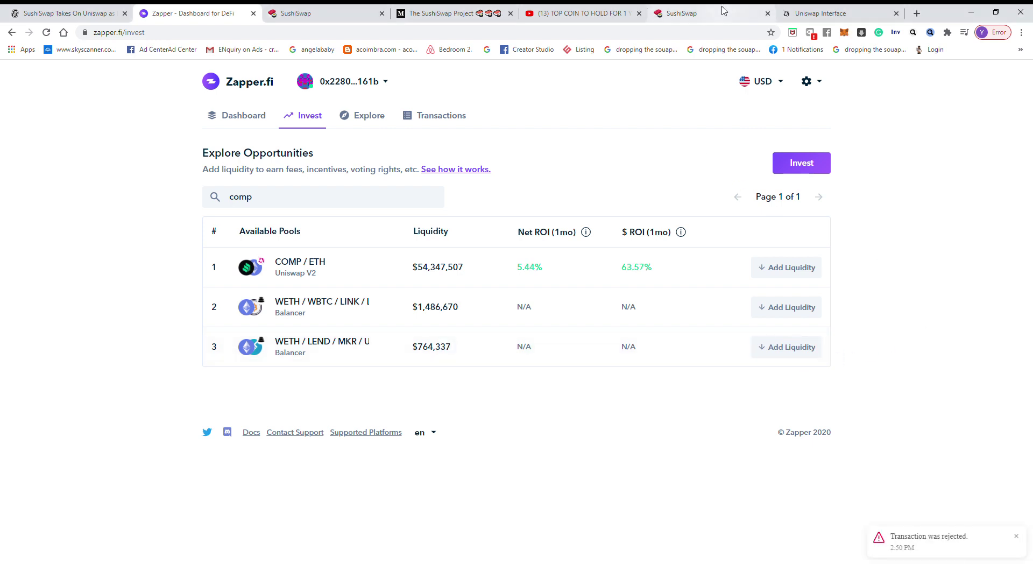
click(814, 12)
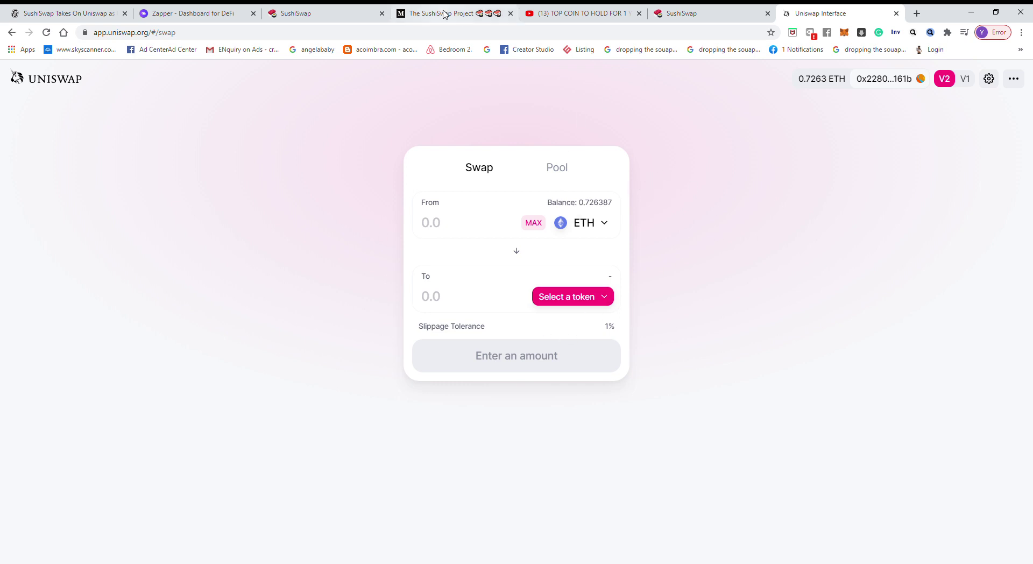
Open the Compound Truffle COMP-ETH farm, showing 10.905 LP tokens staked and 5.668 SUSHI earned.
click(330, 12)
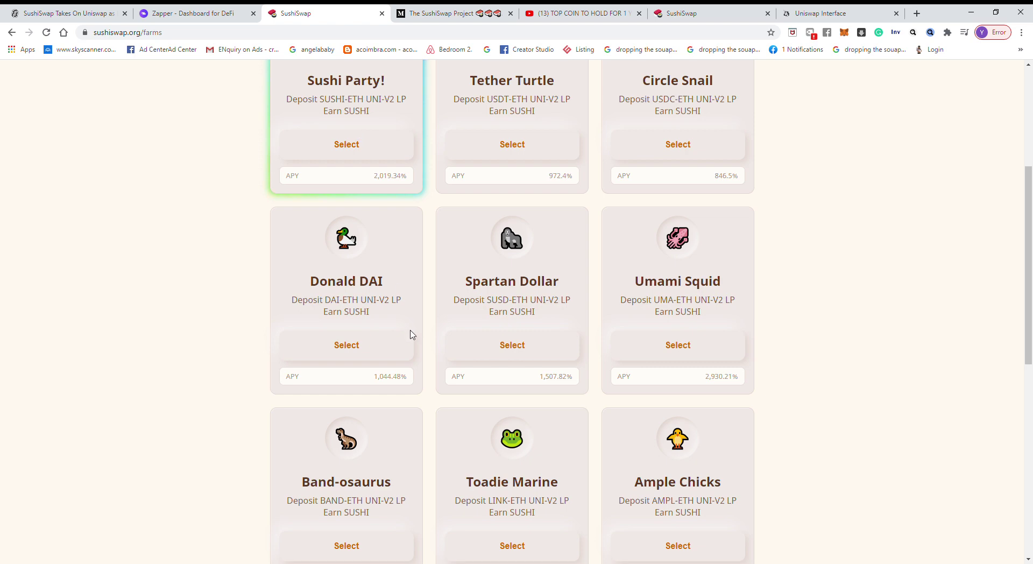
scroll(385, 410, down, 6)
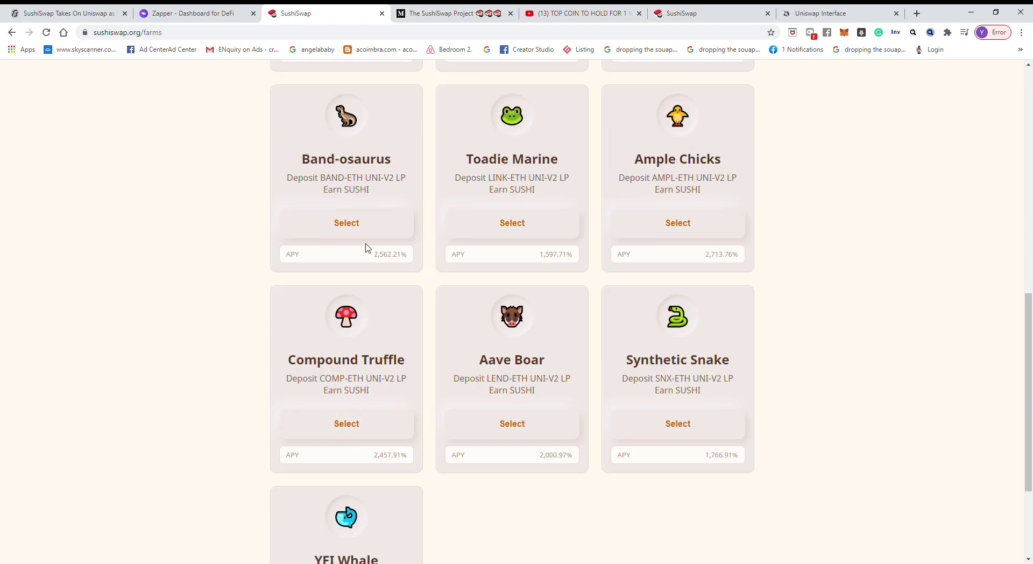
click(351, 223)
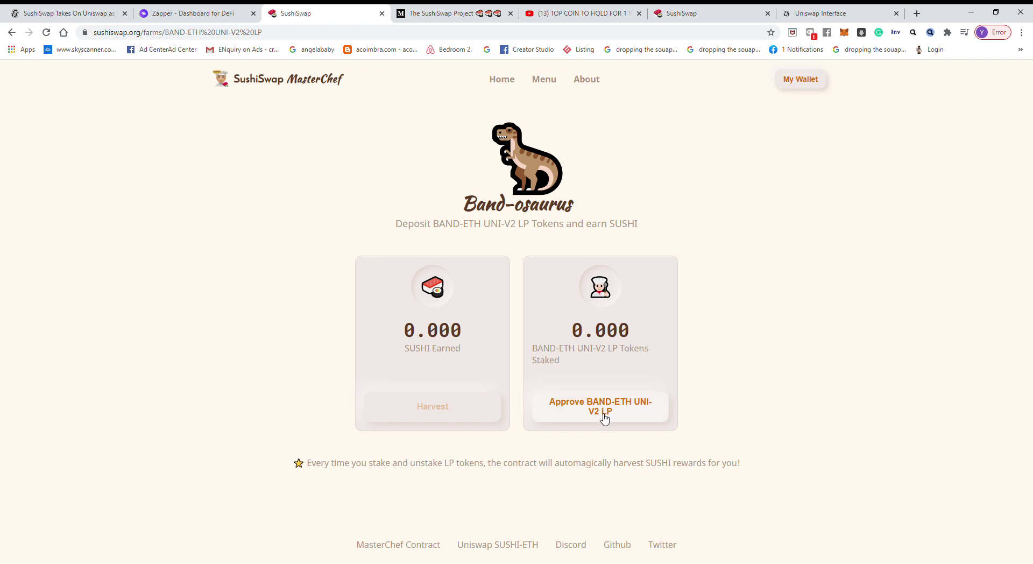
click(11, 35)
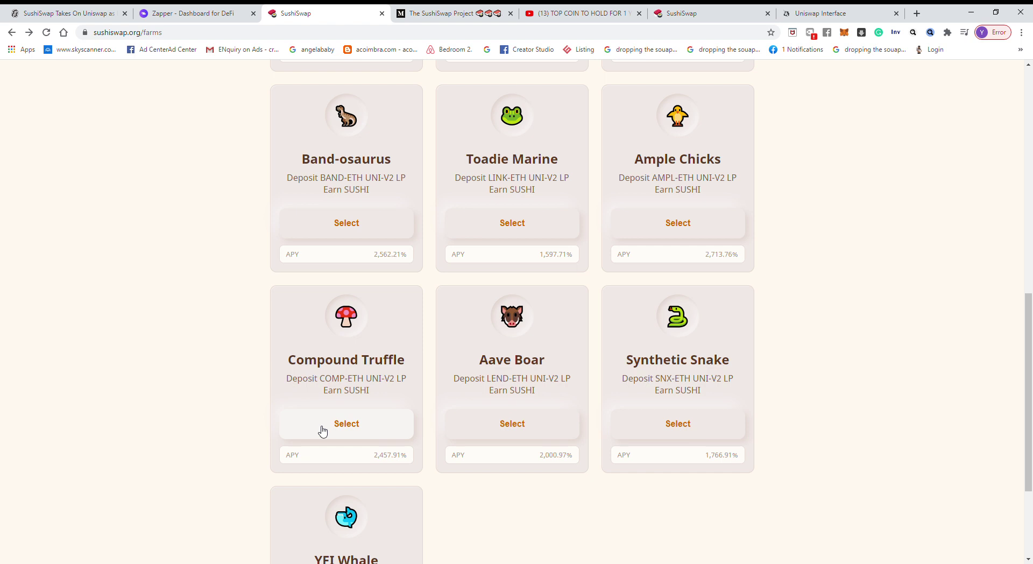
click(322, 432)
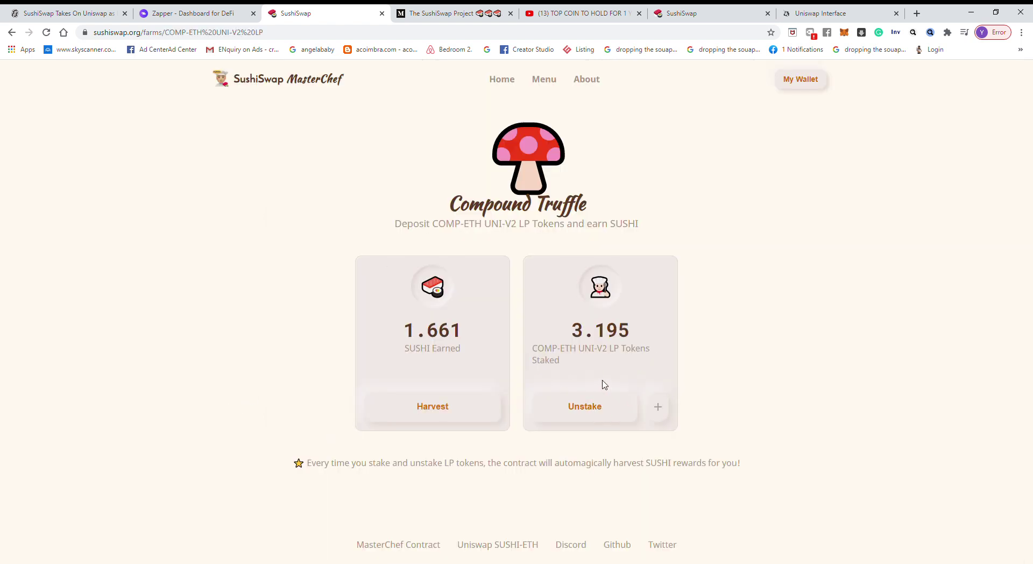
Open and cancel the COMP-ETH LP deposit dialog, then return to the farms list.
click(659, 409)
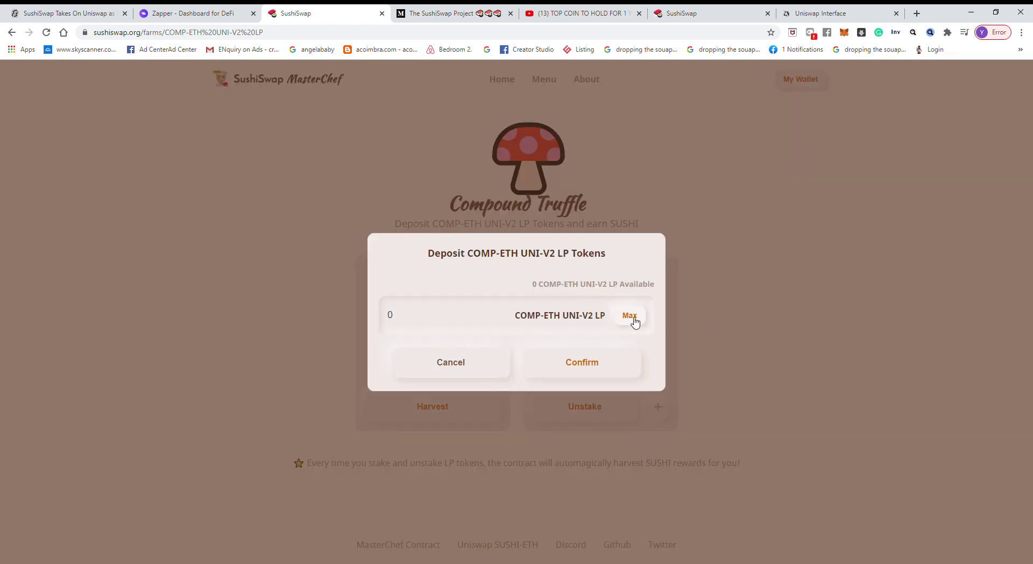
click(448, 371)
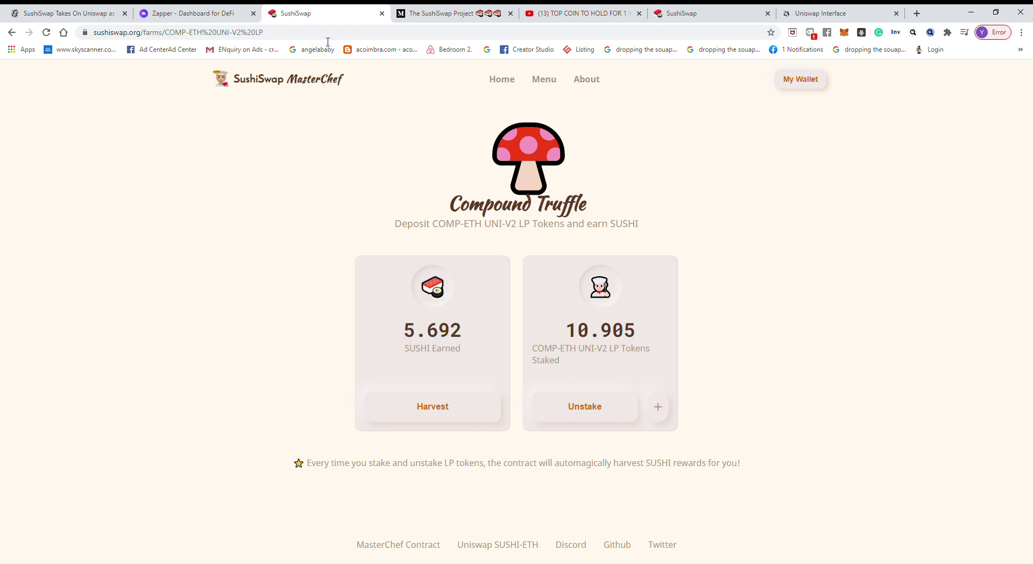
click(12, 33)
Check the Synthetic Snake SNX-ETH farm's 7.981 staked LP tokens and 0.864 SUSHI earned.
scroll(688, 391, down, 1)
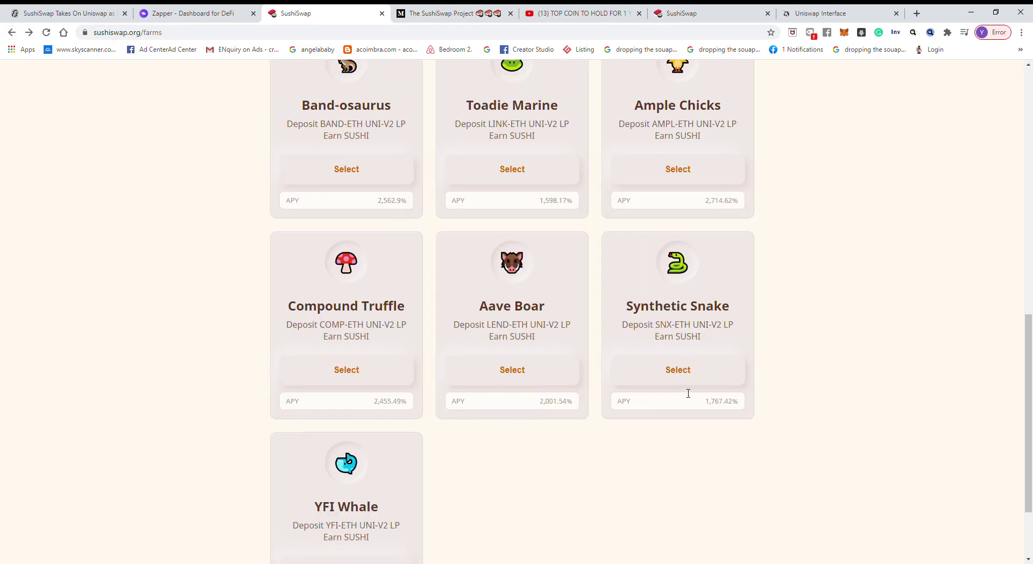
click(696, 372)
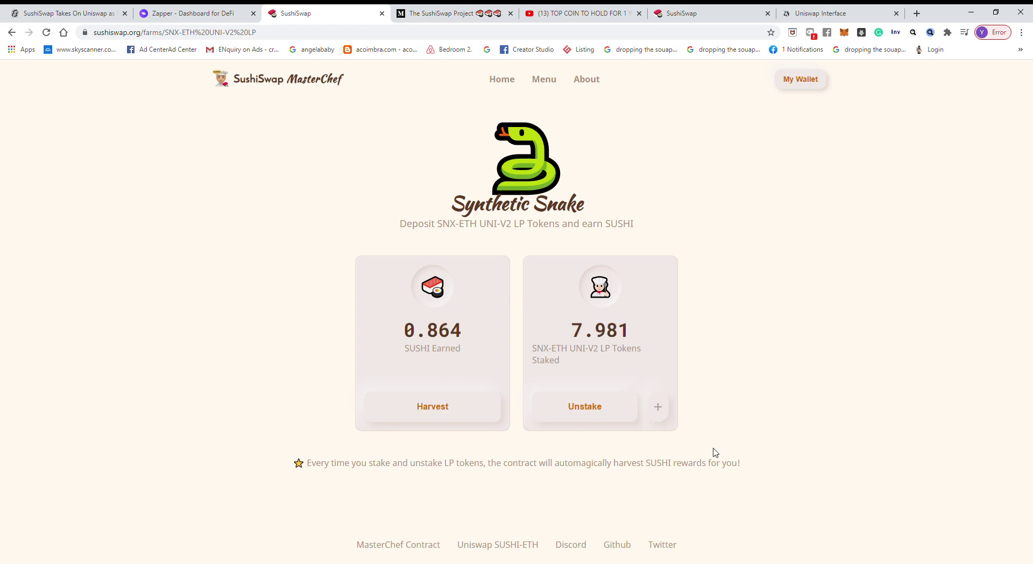
click(11, 33)
Review the Zapper dashboard's $12,077.88 total assets and asset allocation, then return to SushiSwap farms.
click(183, 13)
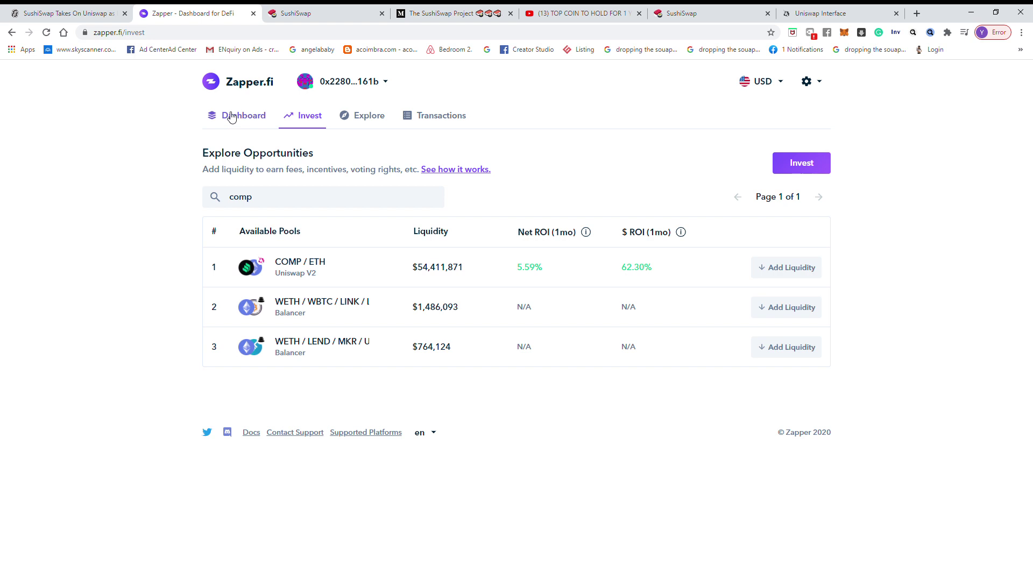
click(252, 116)
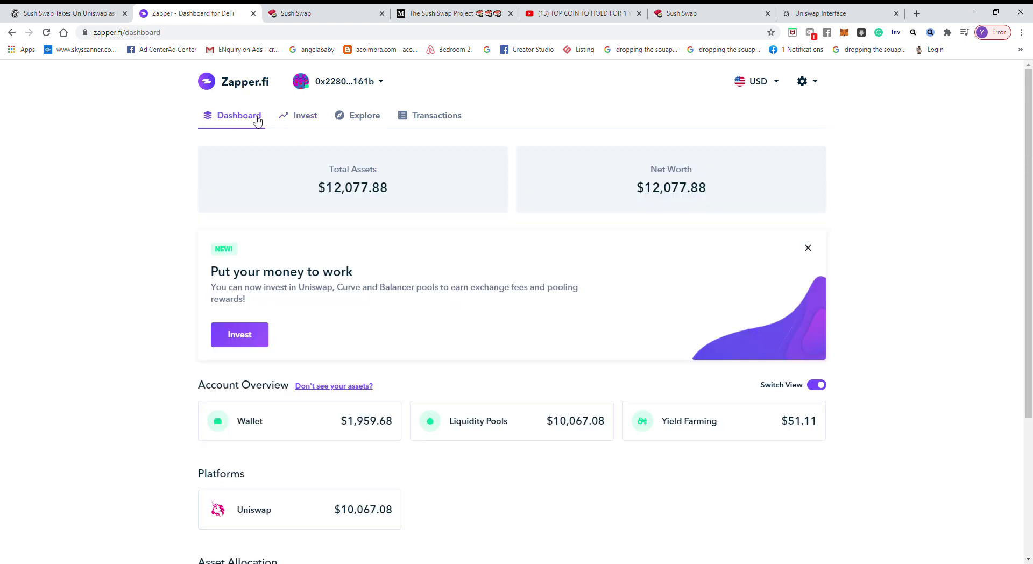
scroll(410, 244, down, 1)
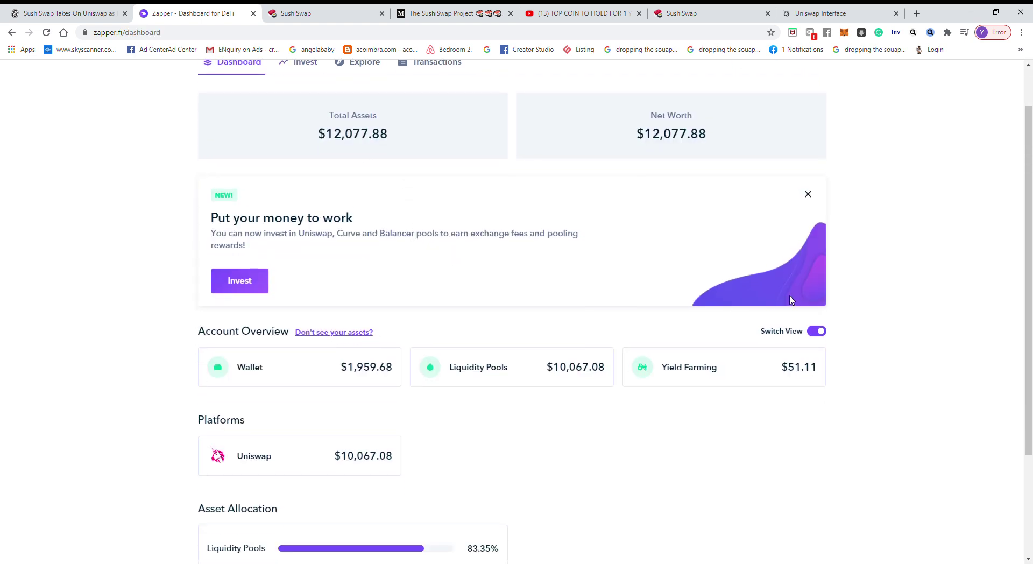
scroll(792, 300, down, 2)
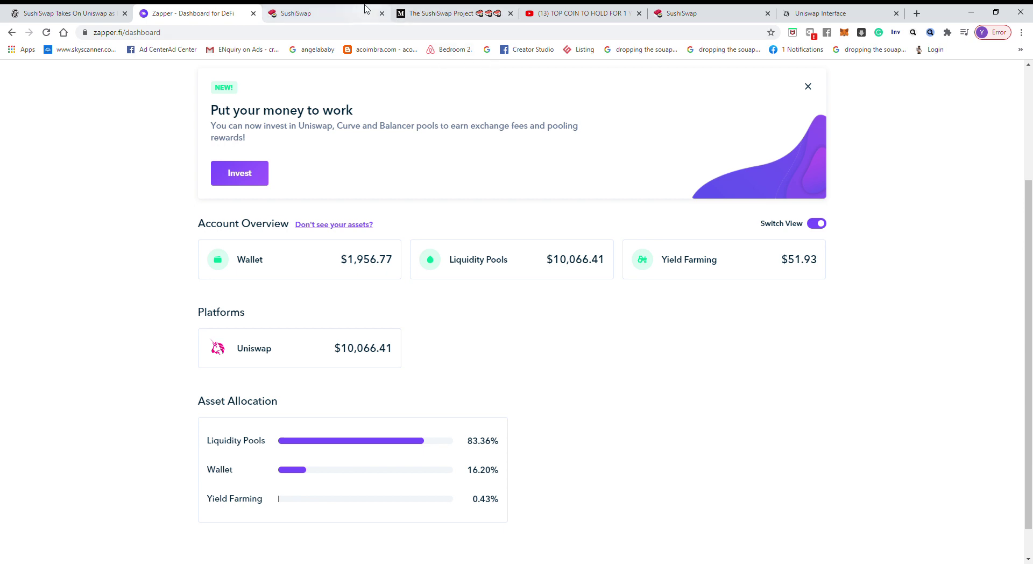
click(323, 13)
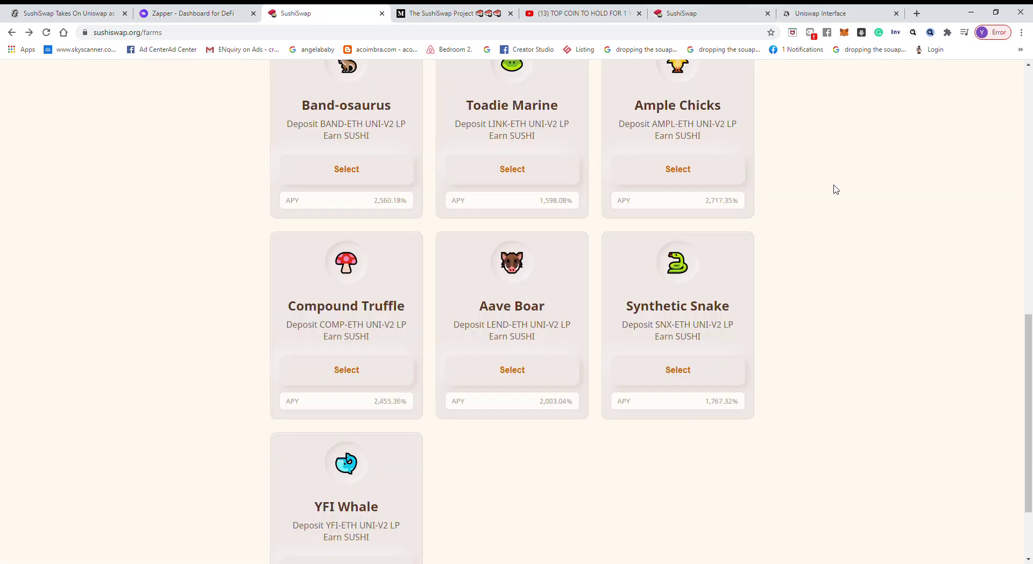